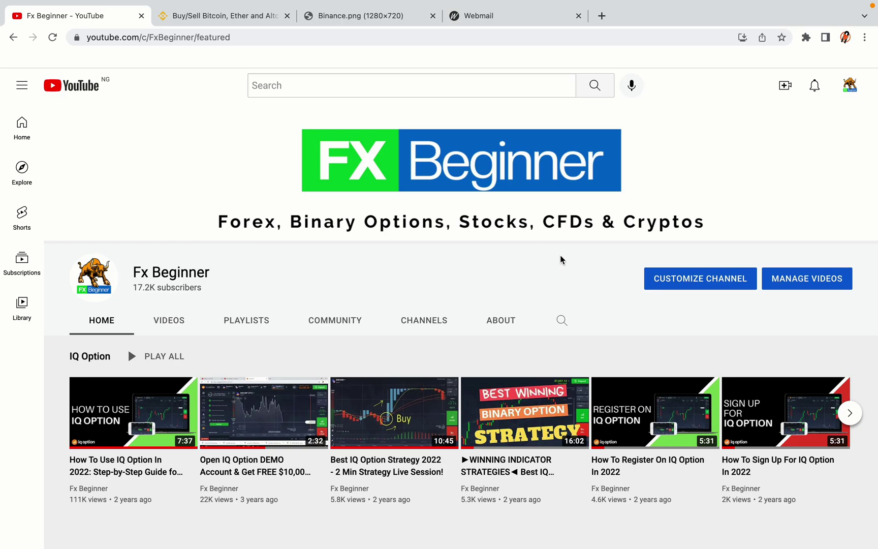
- Switch from the Fx Beginner YouTube channel to the Binance homepage tab
click(218, 16)
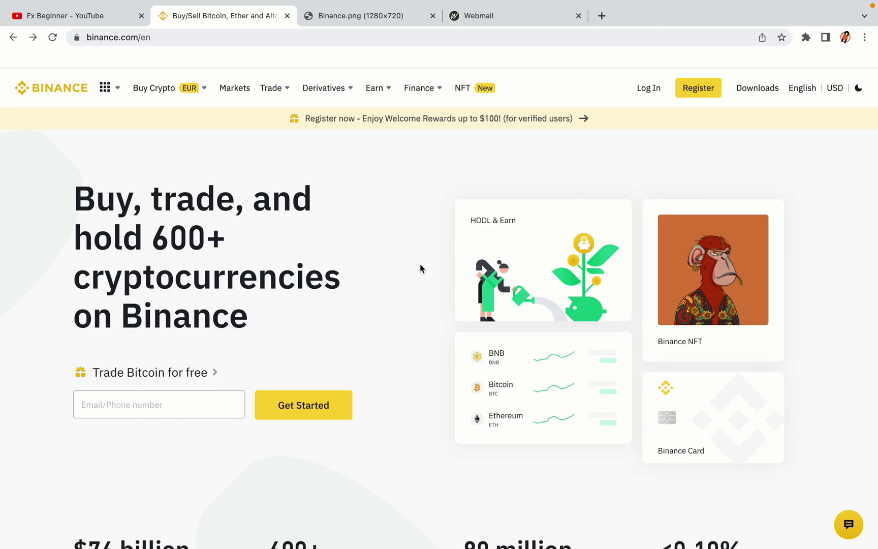
scroll(427, 303, down, 4)
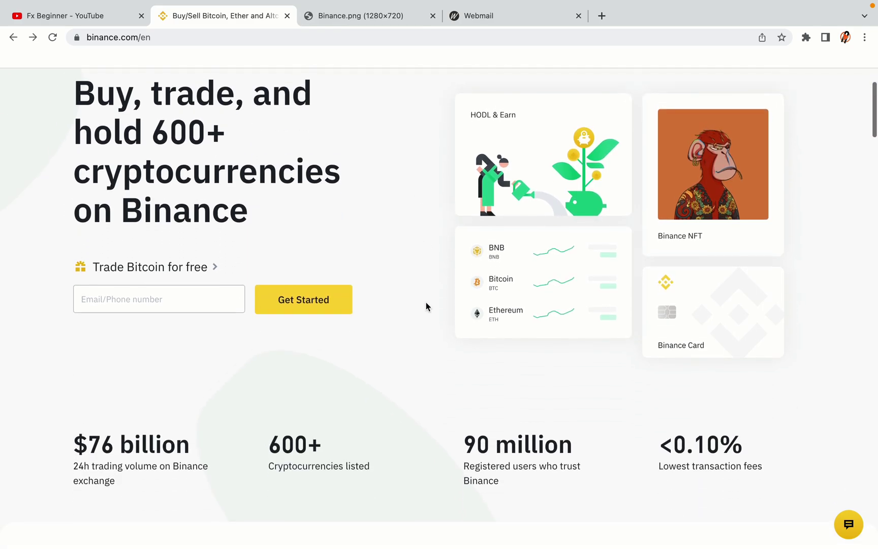
scroll(426, 302, down, 1)
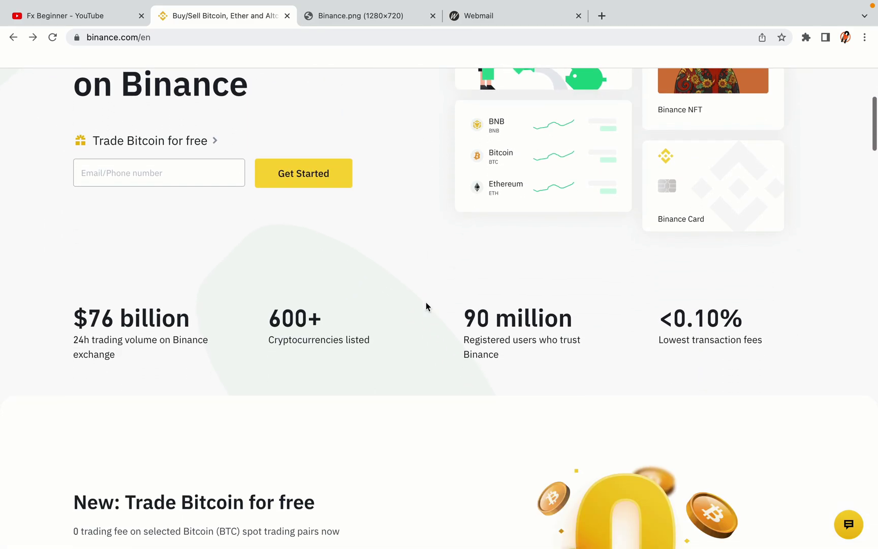
scroll(426, 303, down, 5)
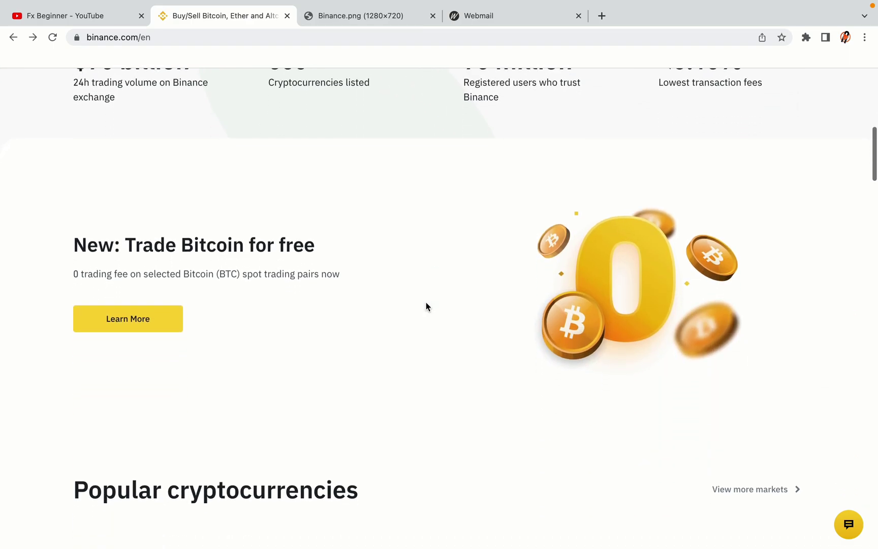
scroll(426, 303, up, 3)
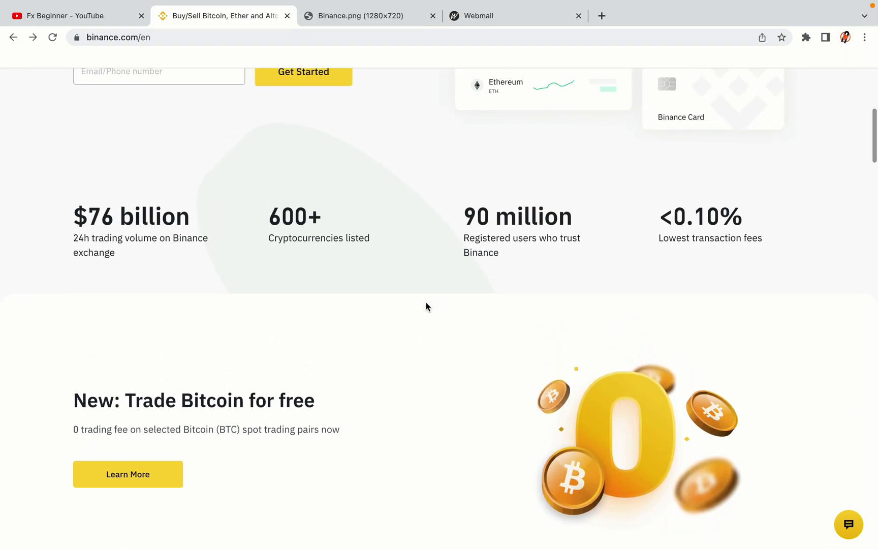
scroll(426, 307, down, 10)
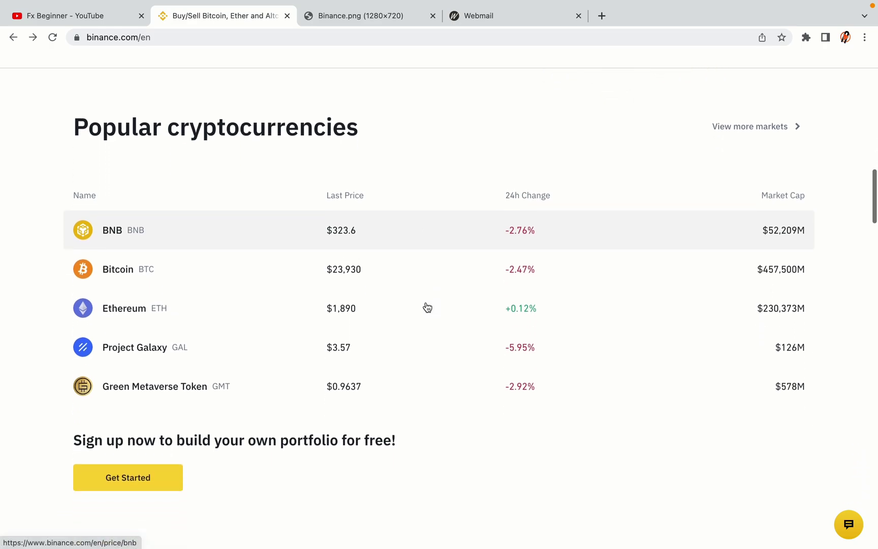
scroll(427, 307, down, 3)
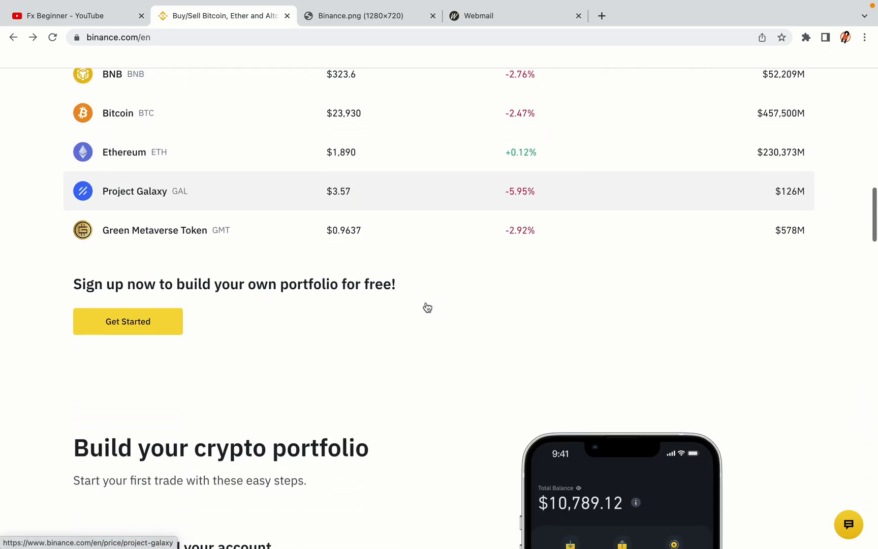
scroll(427, 307, down, 7)
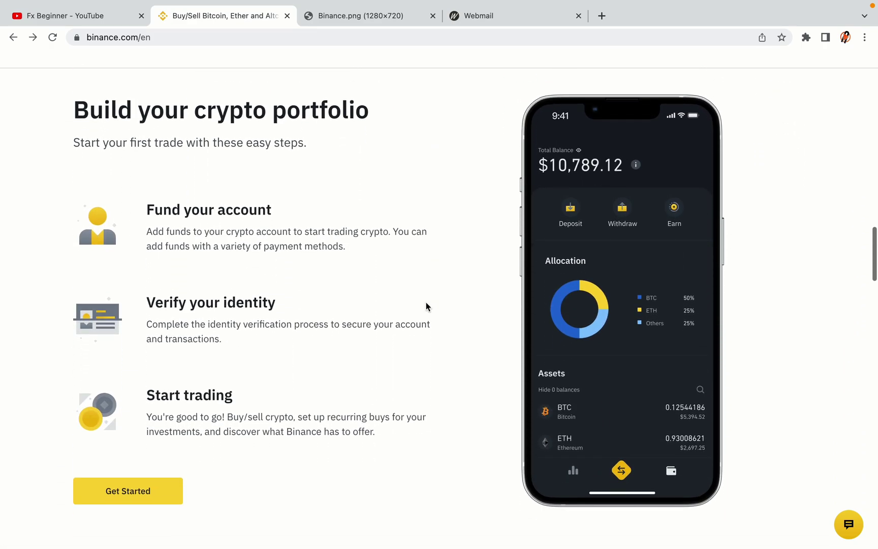
scroll(426, 306, down, 8)
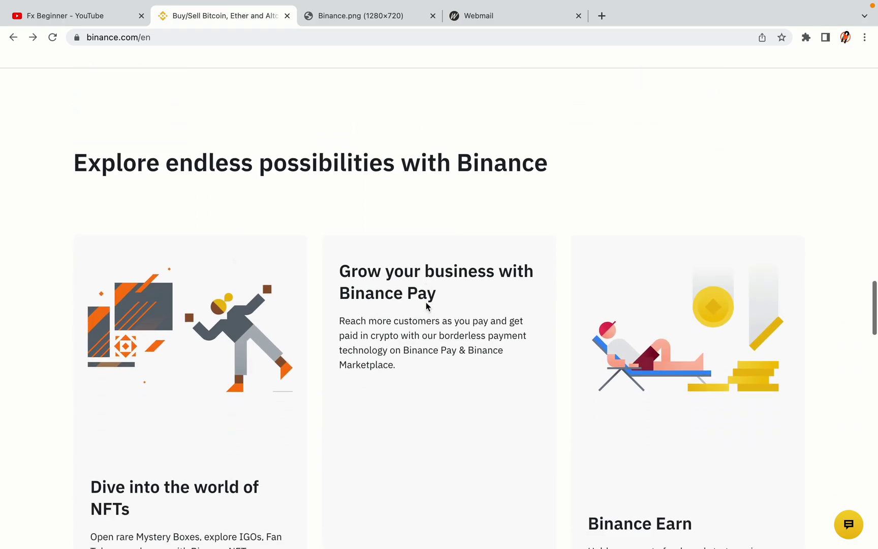
scroll(426, 306, down, 9)
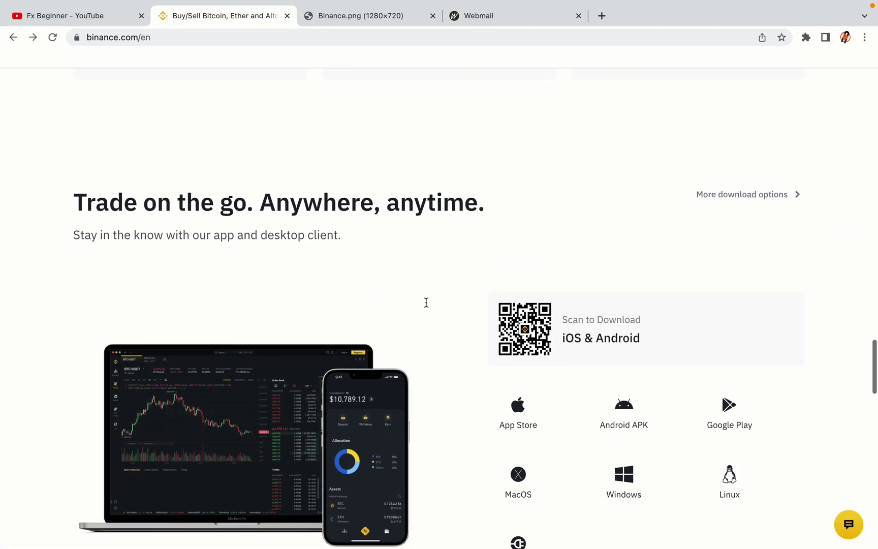
scroll(425, 304, down, 7)
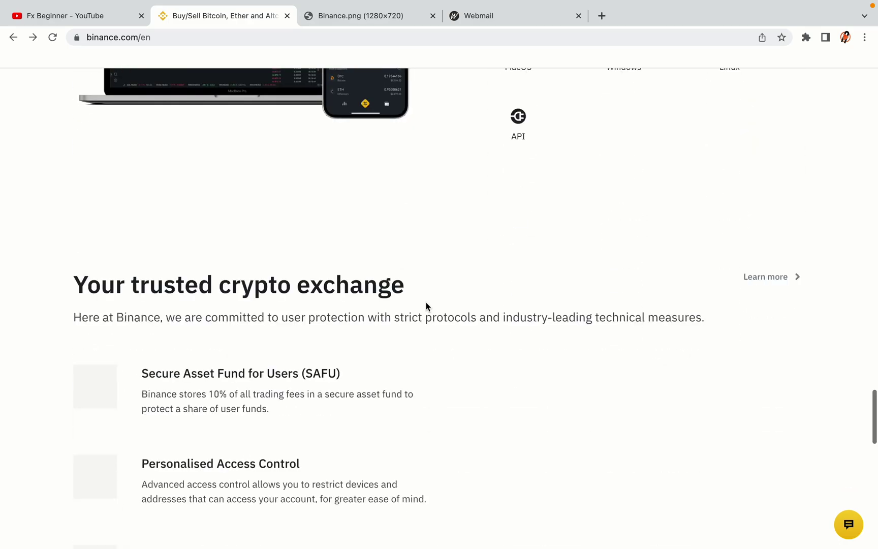
scroll(425, 301, down, 4)
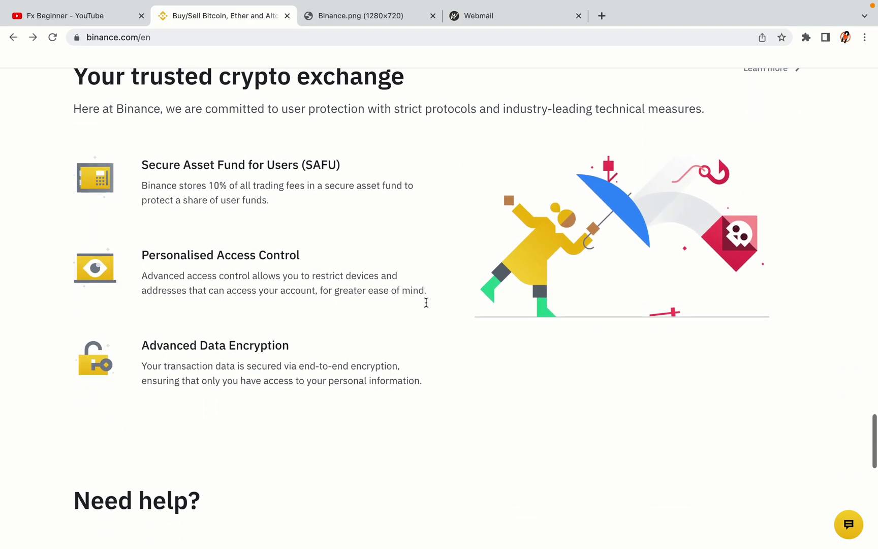
scroll(426, 302, down, 7)
scroll(426, 305, up, 15)
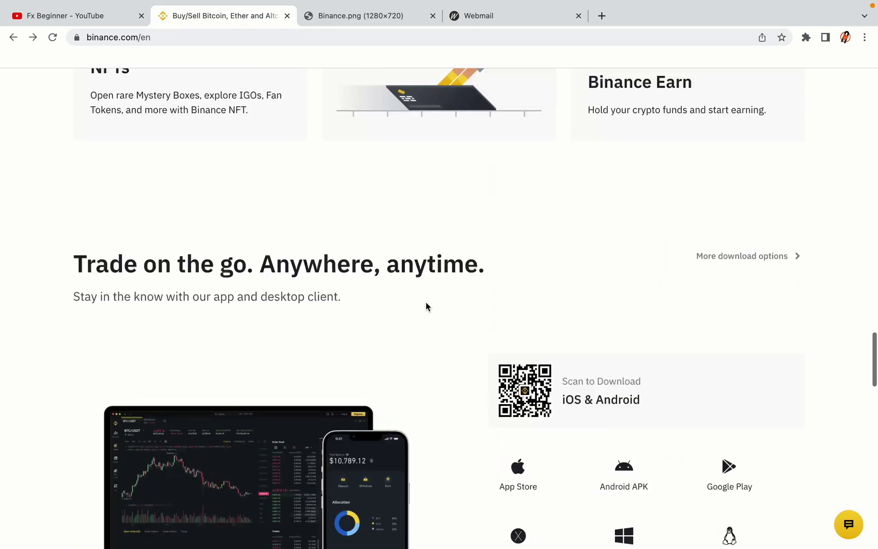
scroll(426, 303, up, 20)
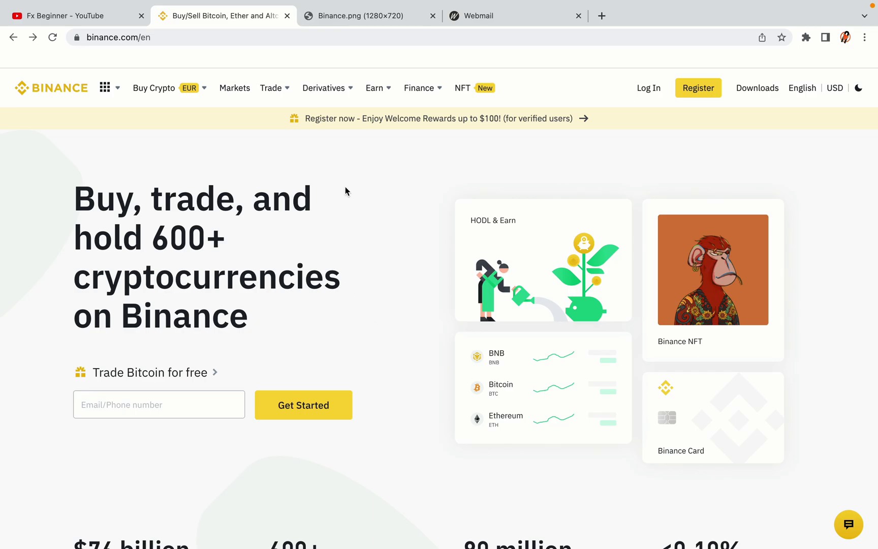
click(367, 16)
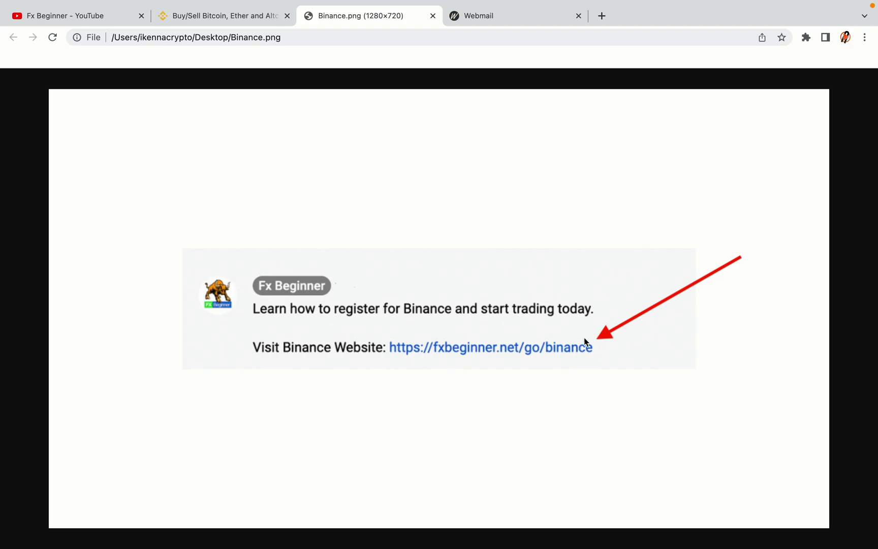
key(ctrl+shift+Tab)
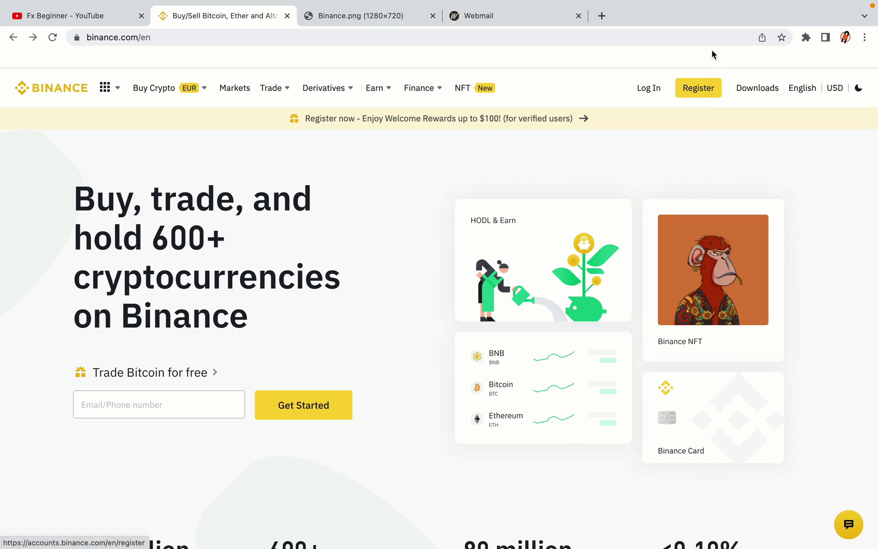
- Open Binance's Register page to start a new account signup
click(705, 95)
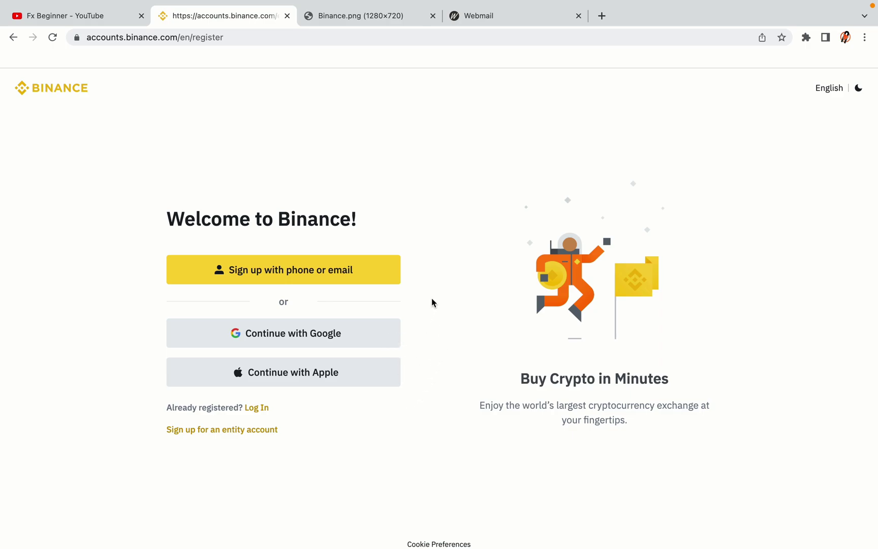
- Sign up for a personal Binance account by email and password, then check the webmail inbox
click(363, 281)
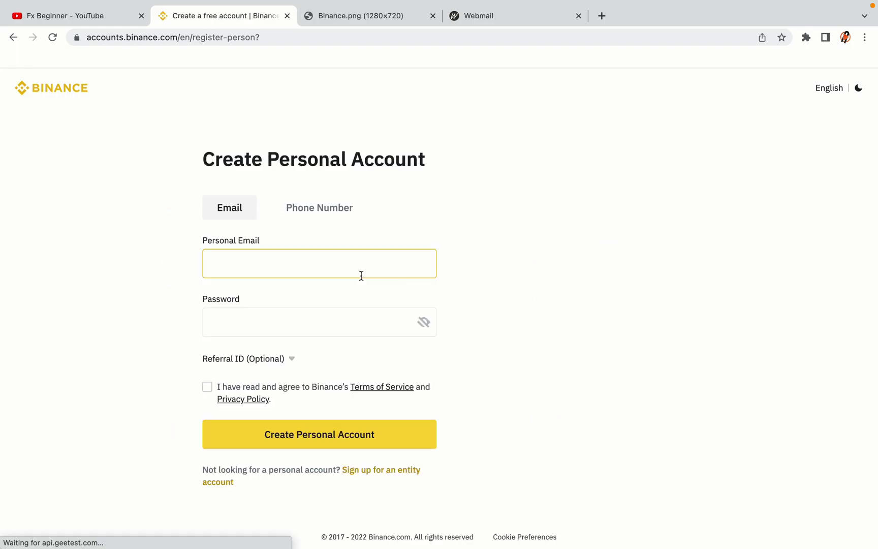
click(538, 311)
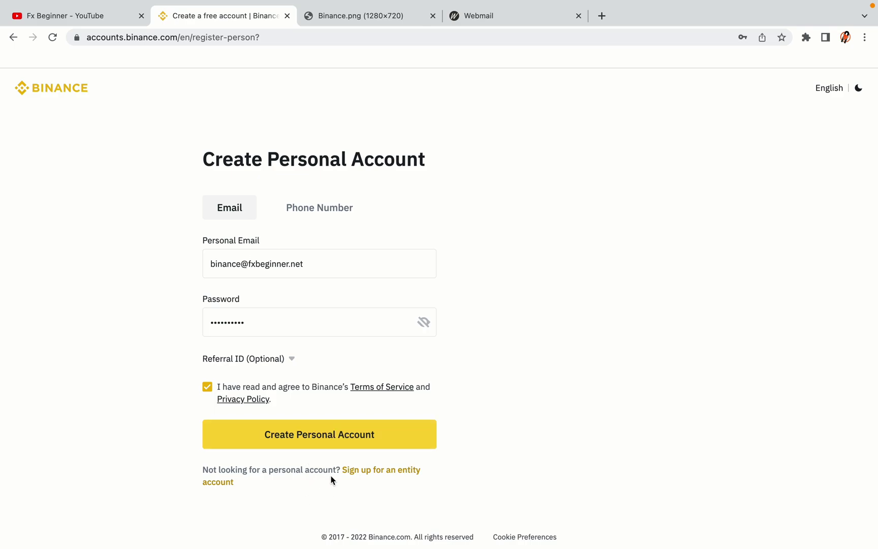
click(334, 440)
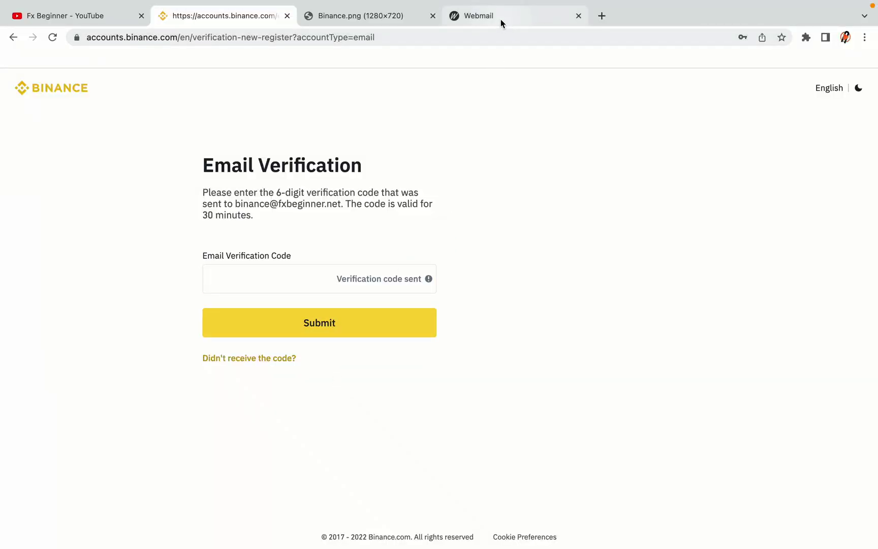
drag(501, 17, 355, 16)
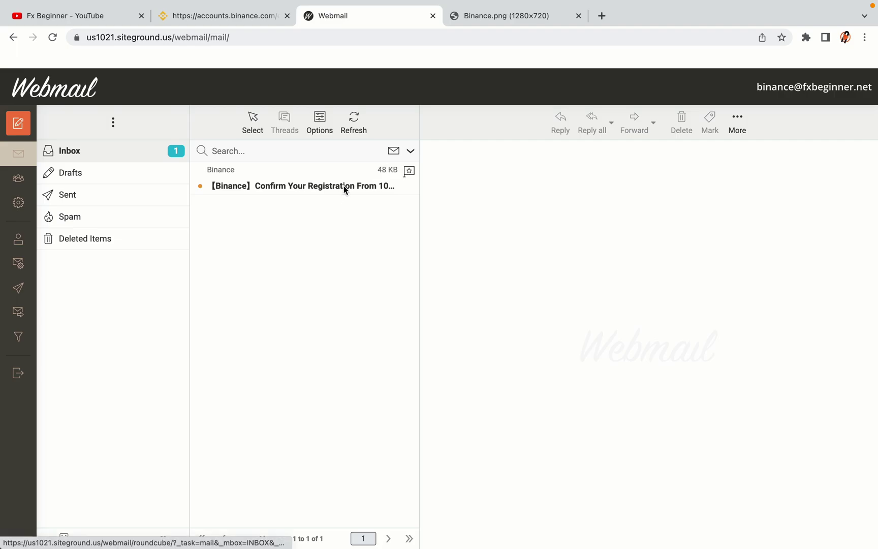
- Copy the activation code from Binance's 'Confirm Your Registration' email, then return to Binance's verification page
click(304, 186)
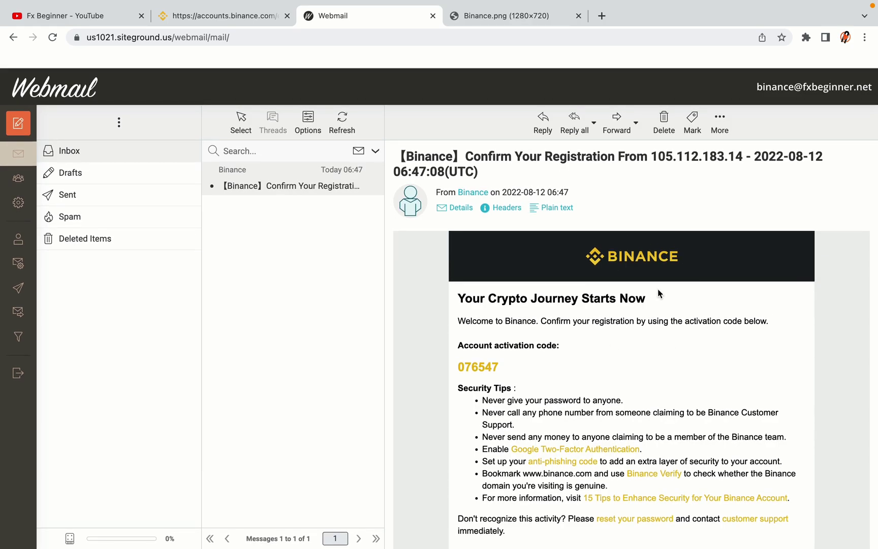
scroll(659, 293, down, 3)
scroll(658, 293, up, 1)
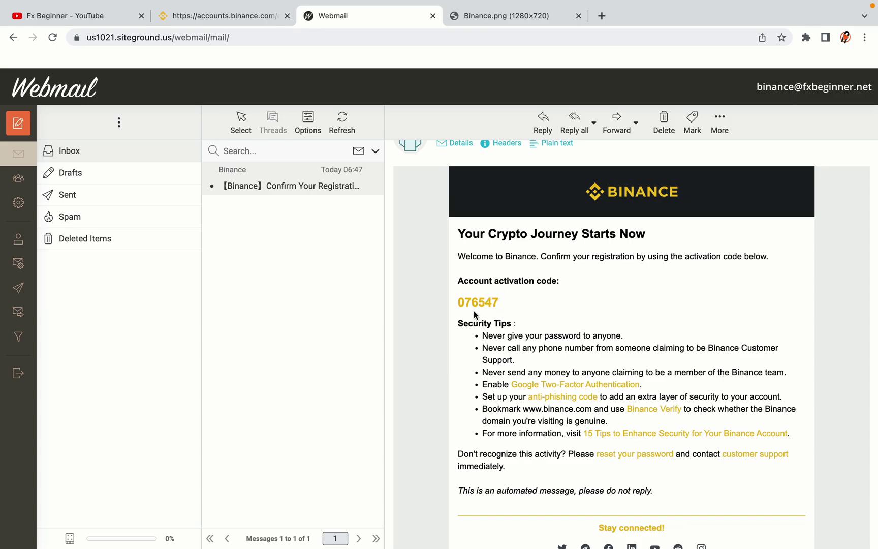
drag(458, 302, 494, 301)
click(503, 304)
right_click(485, 299)
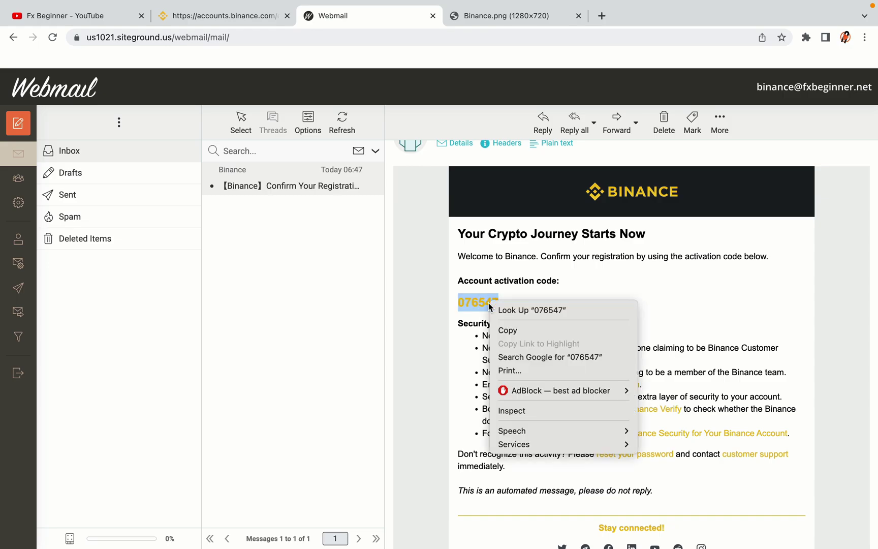
click(503, 329)
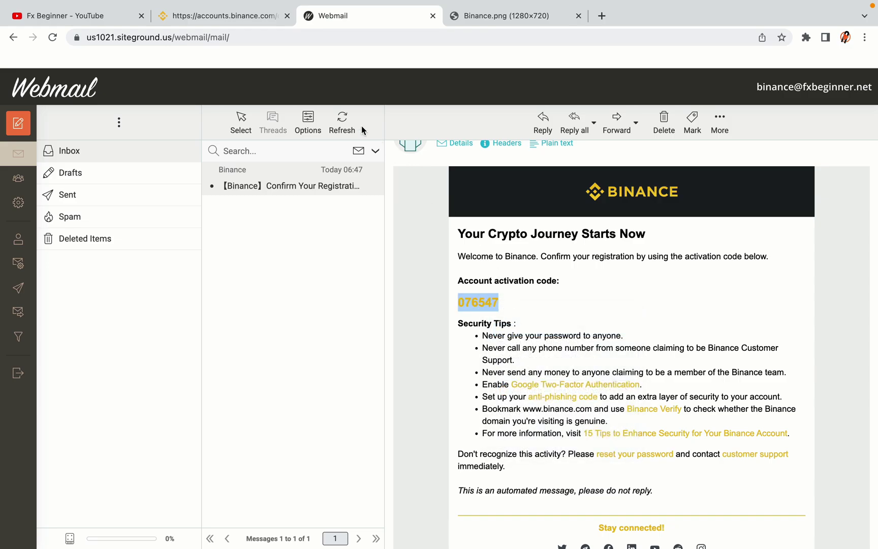
click(229, 16)
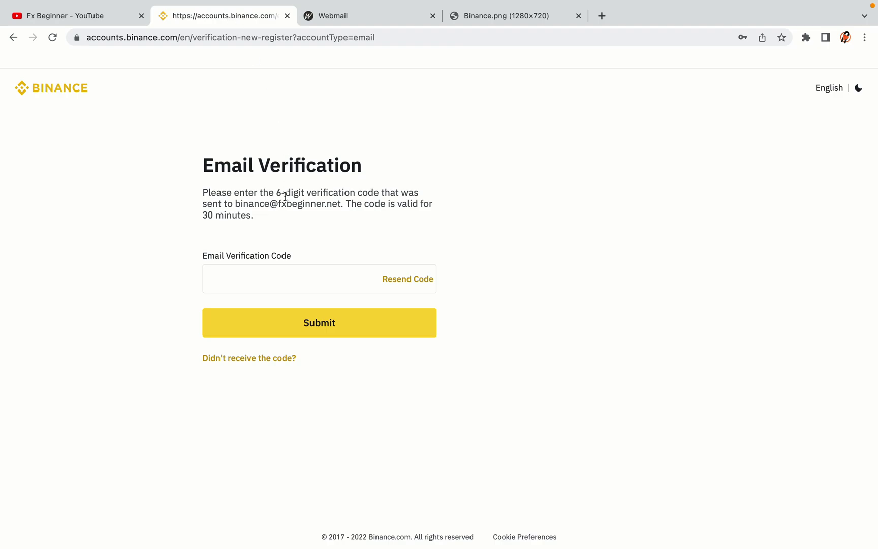
- Paste the copied activation code into the Email Verification Code field and submit it
click(267, 276)
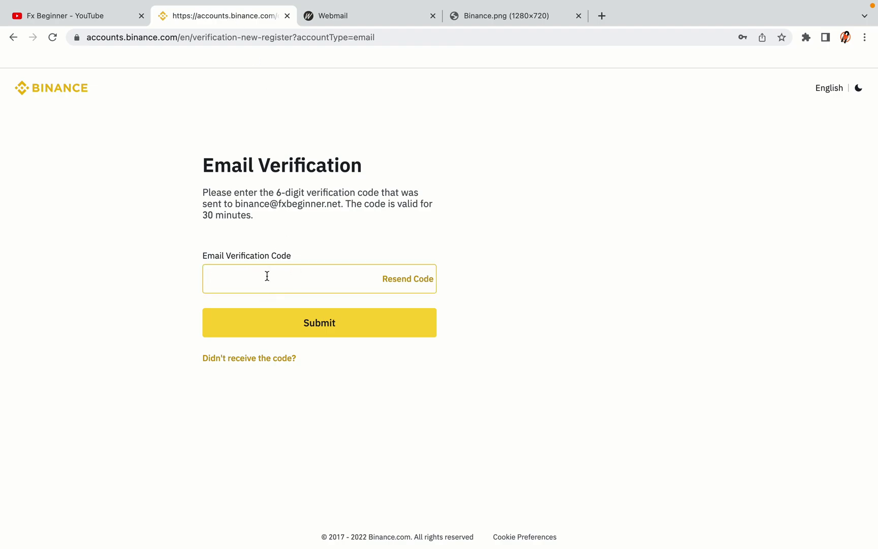
key(ctrl+v)
click(155, 263)
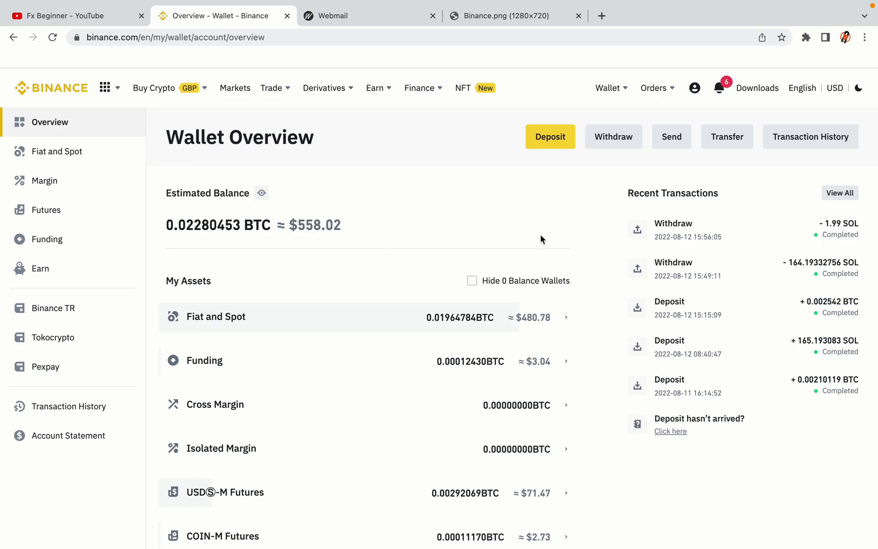
- Review the Wallet Overview balances and the Buy Crypto and Trade menus
scroll(539, 234, down, 3)
scroll(539, 233, down, 3)
scroll(540, 234, up, 6)
mouse_move(205, 91)
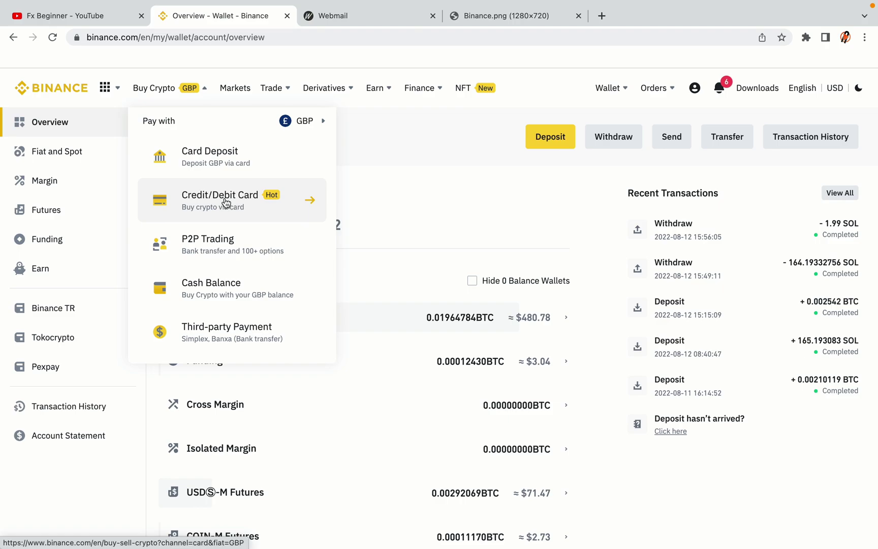
mouse_move(270, 90)
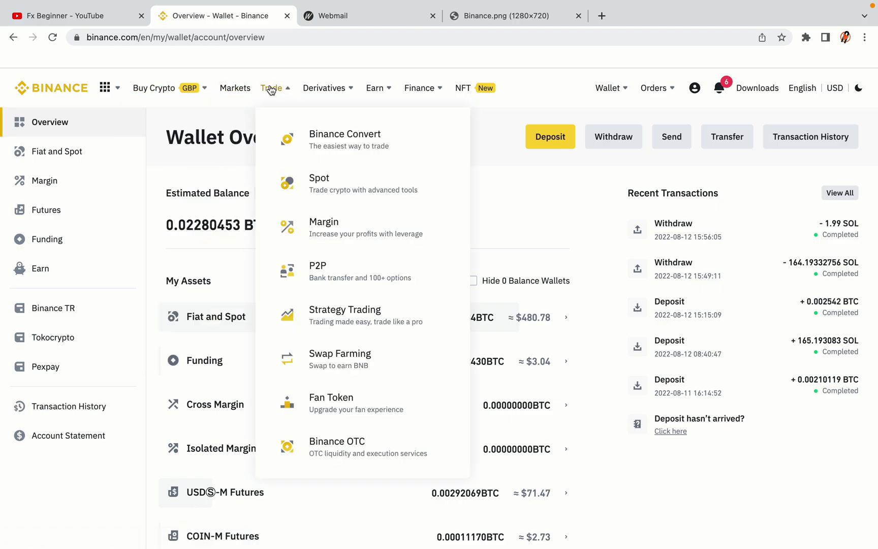